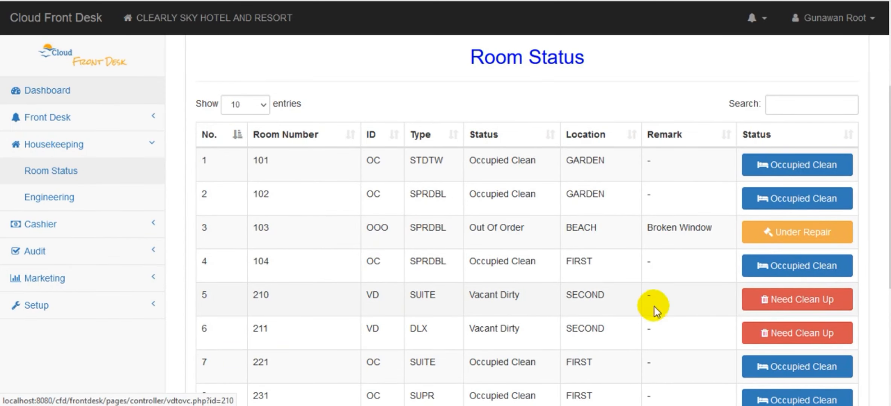
# Step: Review the room statuses on both pages of the room list and compare them with the room status cycle diagram
pyautogui.scroll(-3, 845, 190)
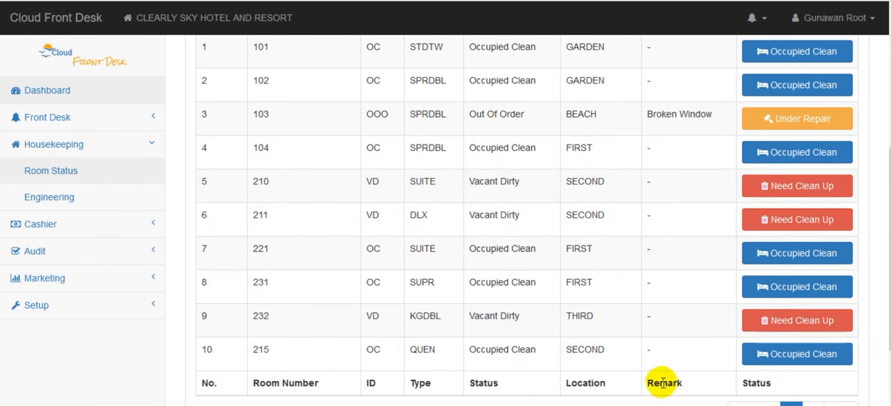
pyautogui.hotkey('alt', 'Tab')
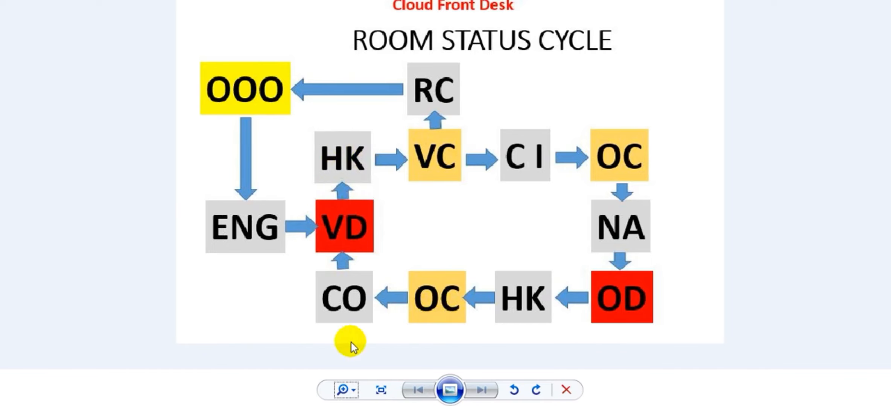
pyautogui.hotkey('alt', 'Tab')
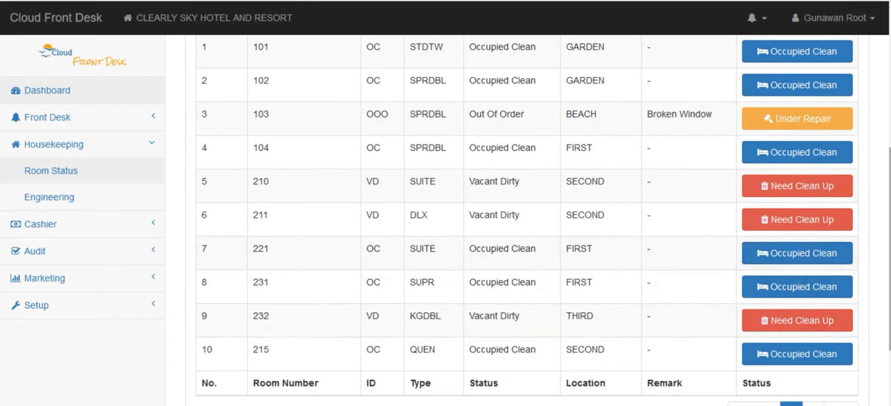
pyautogui.scroll(-2, 527, 218)
pyautogui.click(812, 345)
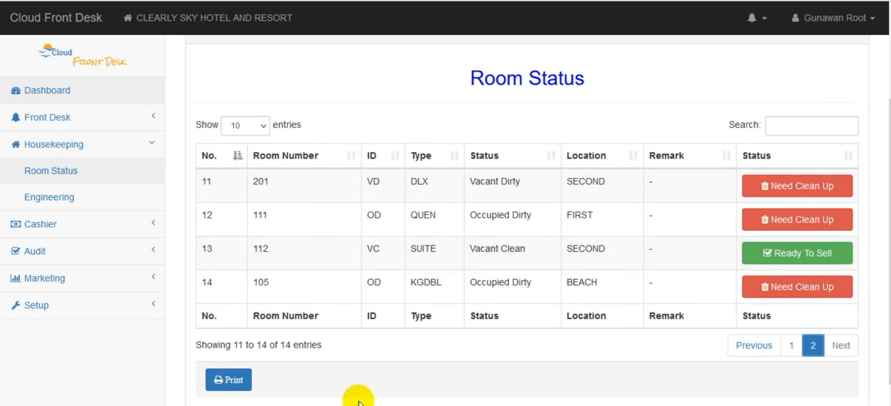
pyautogui.click(673, 405)
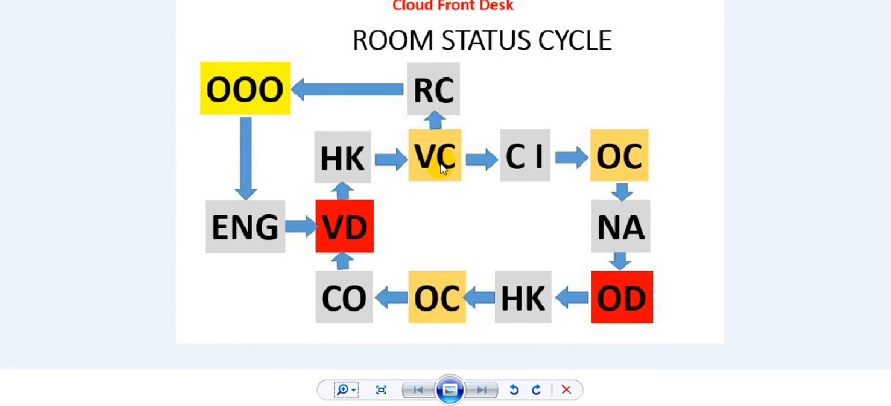
pyautogui.click(307, 405)
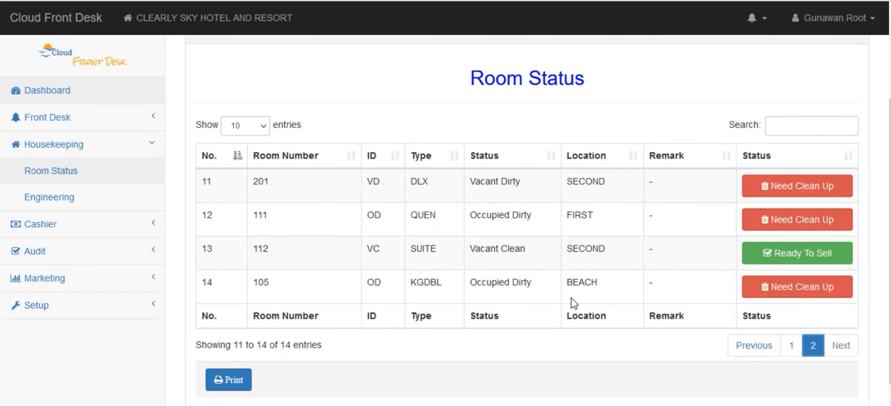
pyautogui.scroll(2, 847, 211)
pyautogui.scroll(-3, 813, 303)
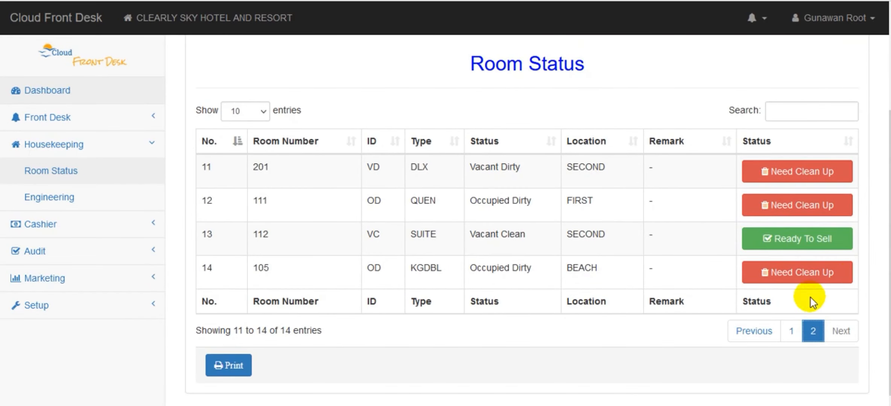
pyautogui.click(792, 332)
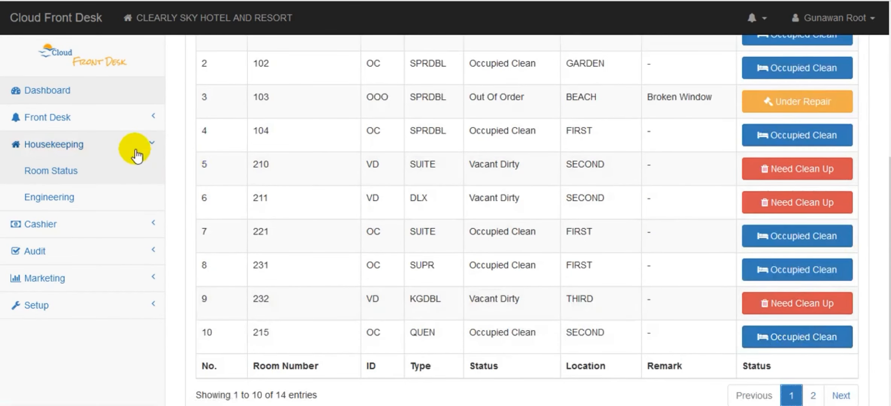
pyautogui.scroll(1, 564, 188)
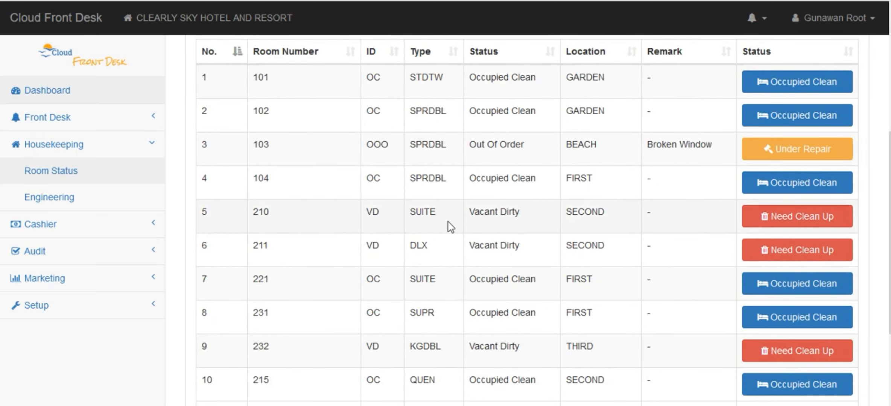
# Step: Change the status of the vacant dirty rooms 210 and 211 to Vacant Clean
pyautogui.click(415, 215)
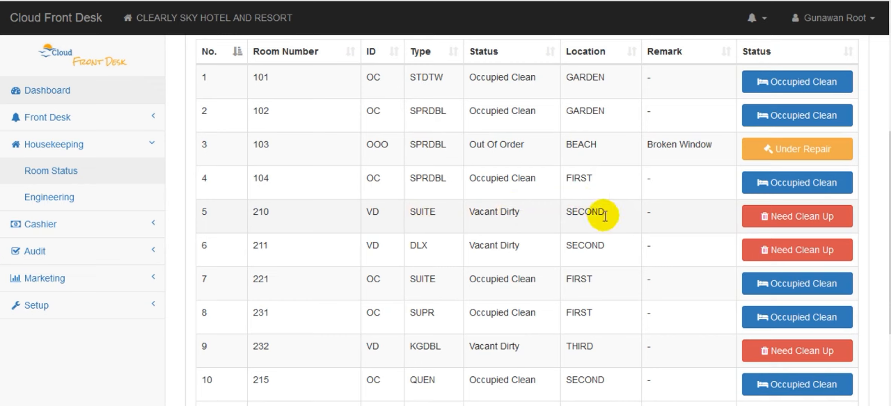
pyautogui.click(787, 225)
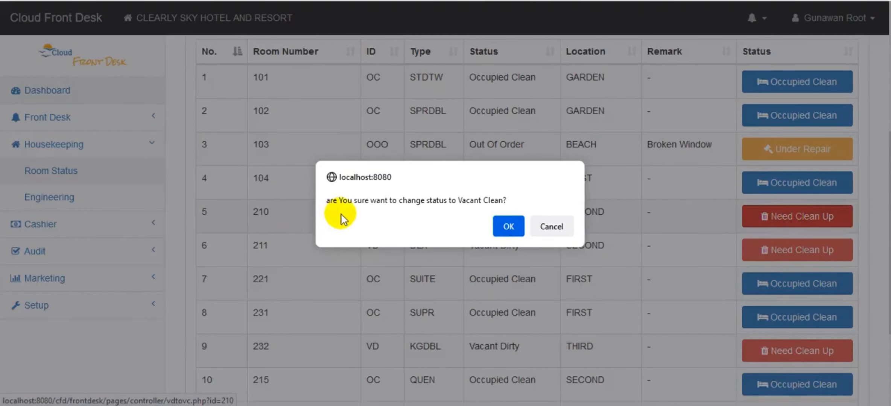
pyautogui.click(511, 225)
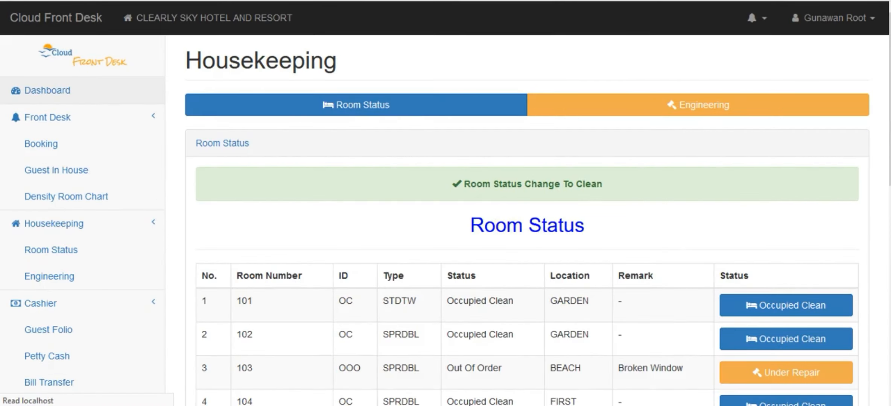
pyautogui.moveTo(890, 147); pyautogui.dragTo(890, 280)
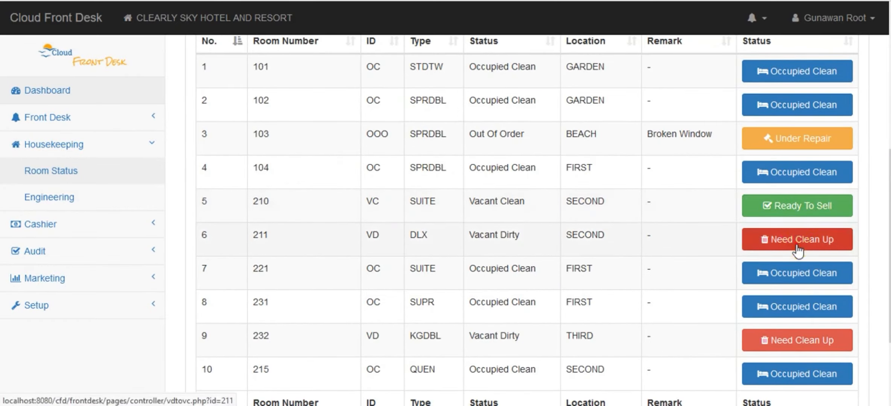
pyautogui.click(784, 248)
pyautogui.click(506, 228)
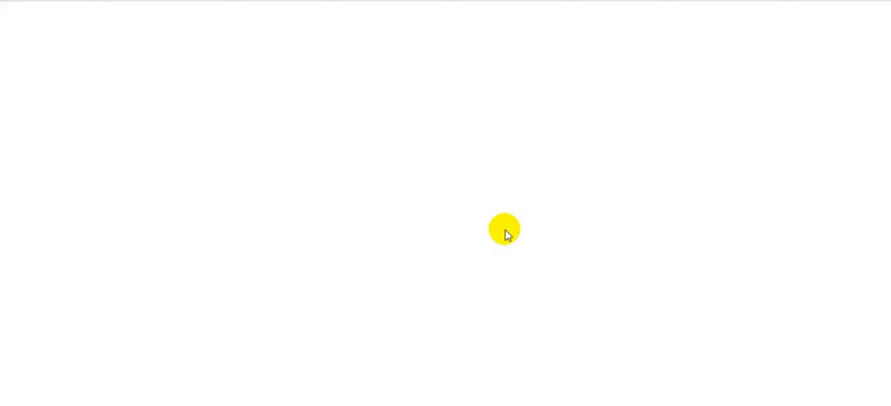
pyautogui.scroll(-8, 789, 211)
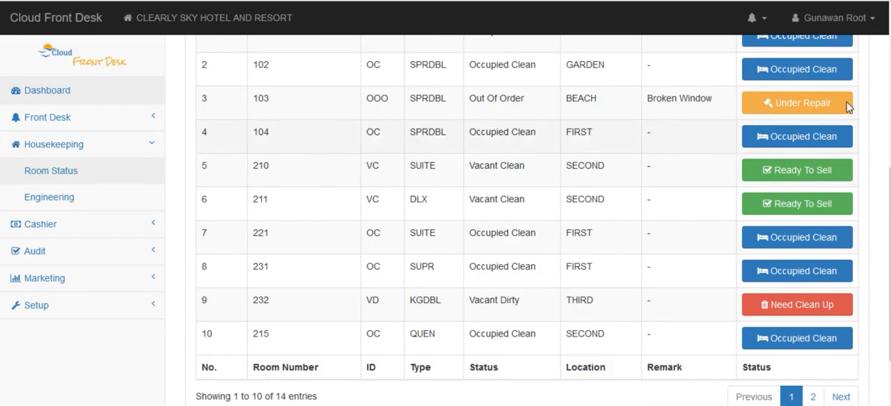
# Step: Change the status of occupied dirty room 111 on the list's second page to Occupied Clean, checking the cycle diagram first
pyautogui.moveTo(890, 222); pyautogui.dragTo(889, 248)
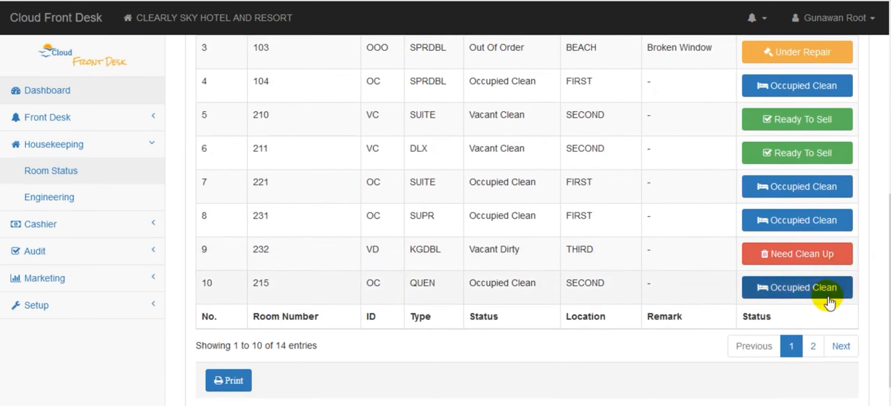
pyautogui.click(813, 348)
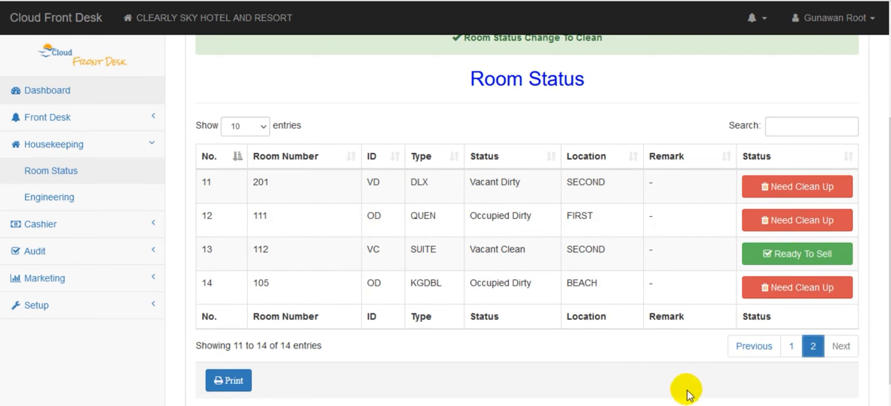
pyautogui.click(695, 405)
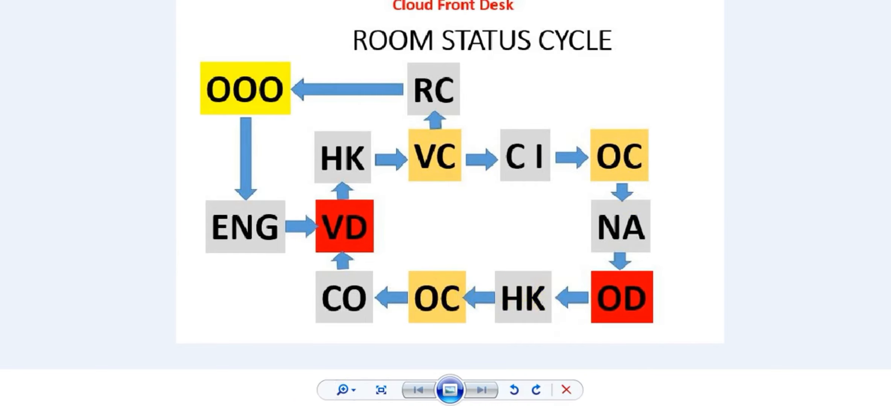
pyautogui.click(297, 405)
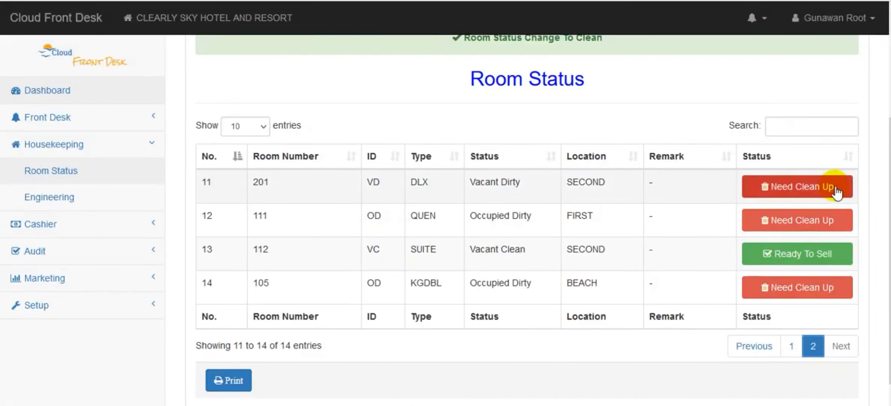
pyautogui.click(802, 221)
pyautogui.click(513, 229)
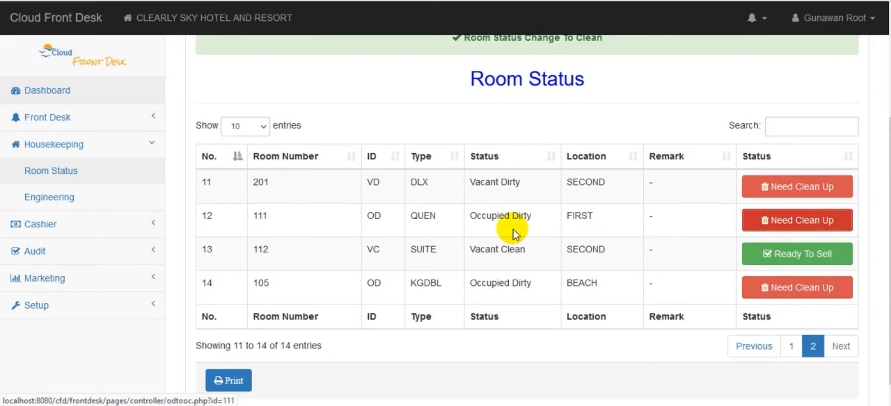
pyautogui.scroll(-8, 513, 231)
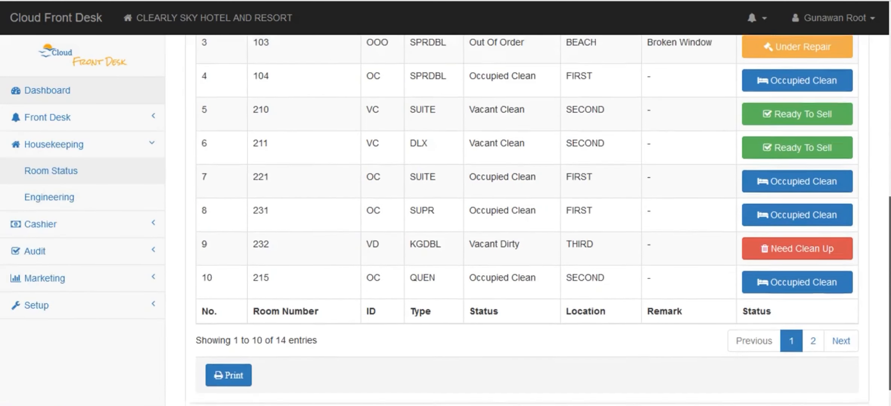
pyautogui.click(813, 331)
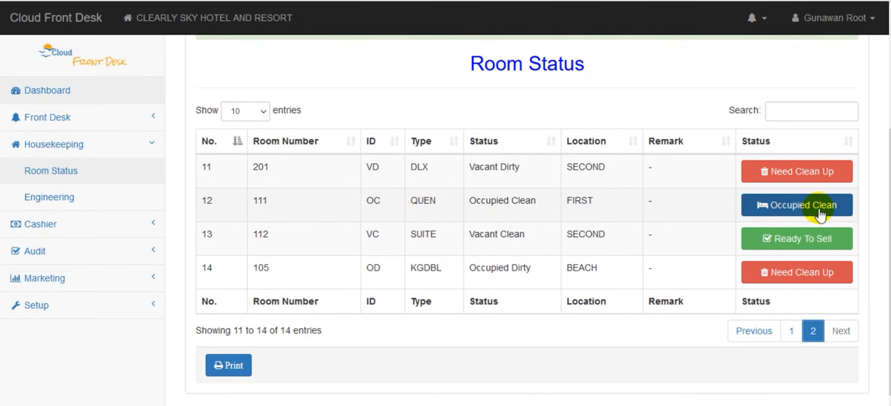
# Step: Consult the room status cycle diagram, then return to the first page of the room list and review its statuses
pyautogui.click(698, 405)
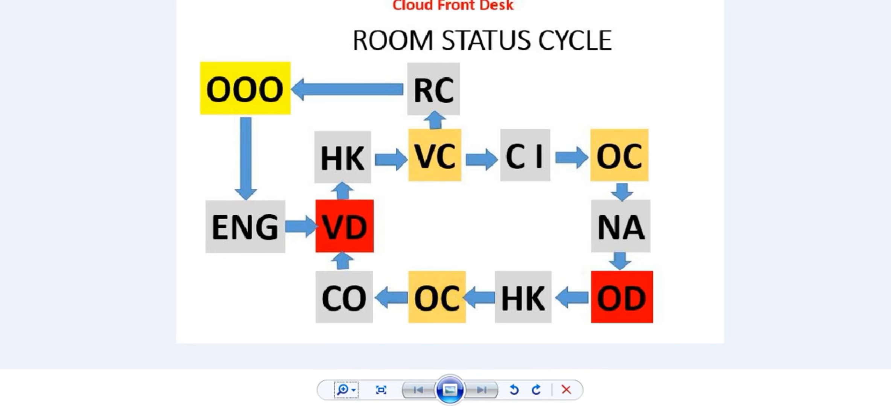
pyautogui.click(286, 405)
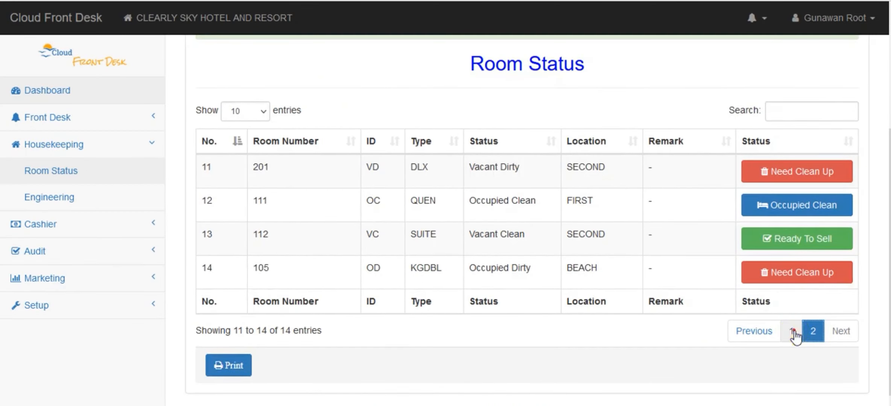
pyautogui.click(794, 334)
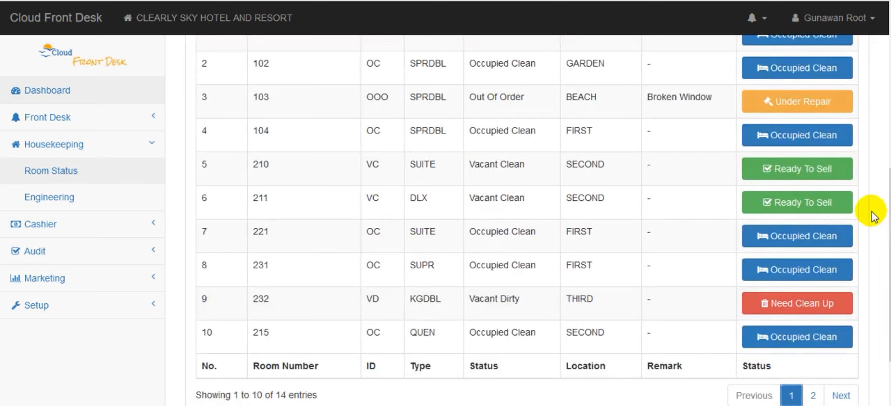
pyautogui.scroll(3, 869, 209)
pyautogui.scroll(-2, 527, 218)
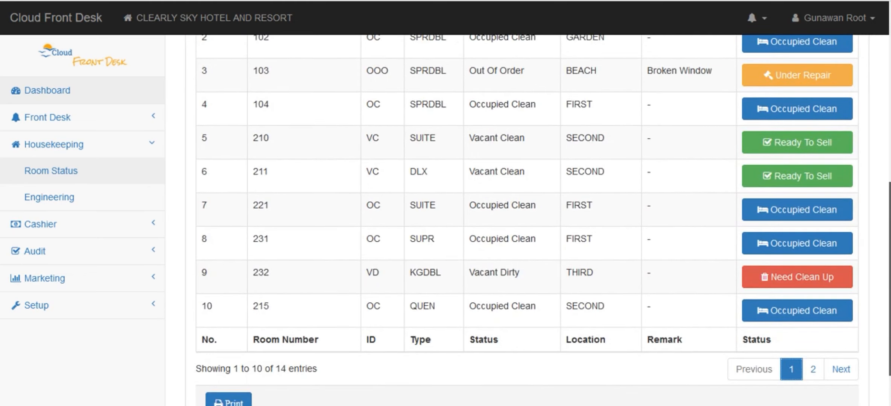
pyautogui.scroll(-1, 542, 218)
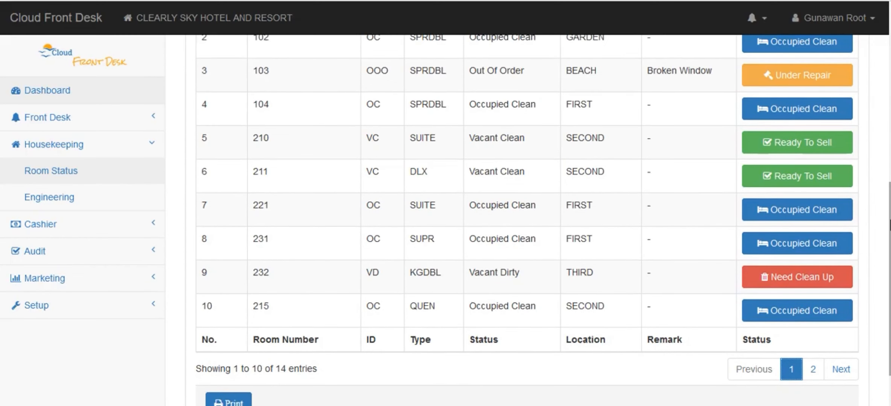
pyautogui.click(785, 213)
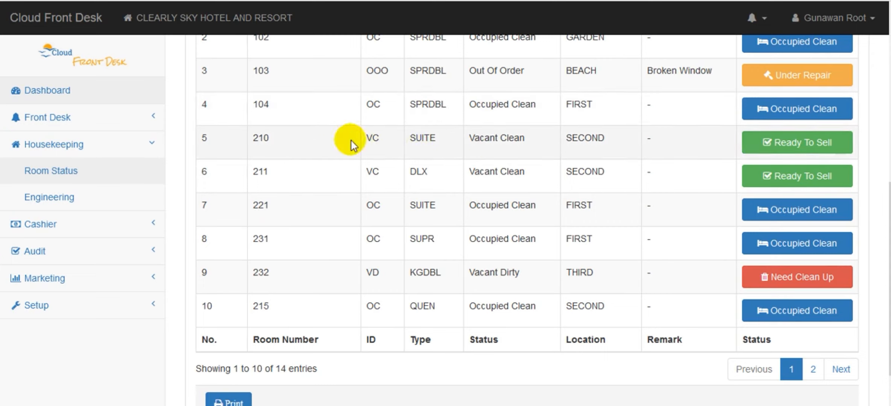
# Step: Change ready-to-sell room 210 to Out Of Order with the damage note "Broken AC", authorising it with the account password
pyautogui.click(807, 147)
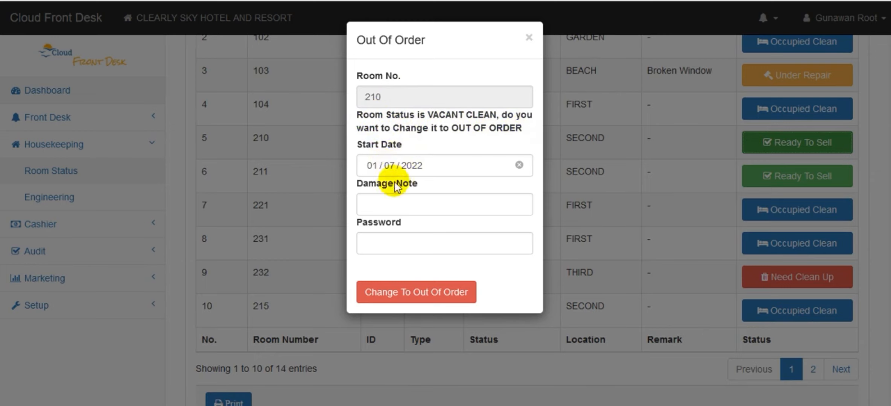
pyautogui.click(408, 203)
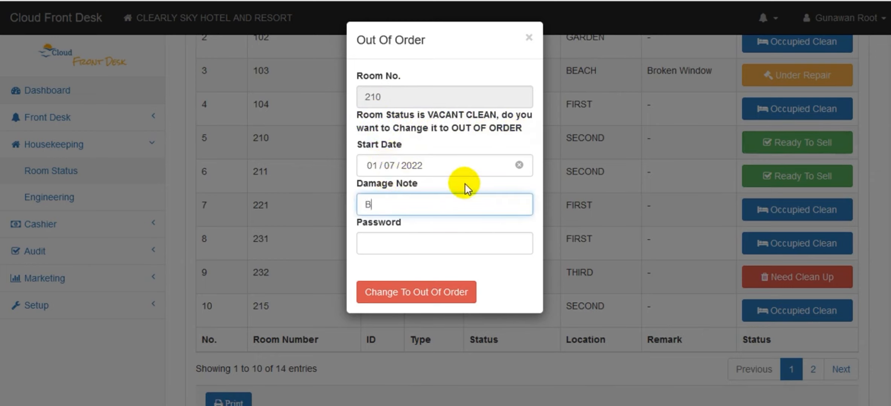
pyautogui.write('Broken AC')
pyautogui.click(403, 245)
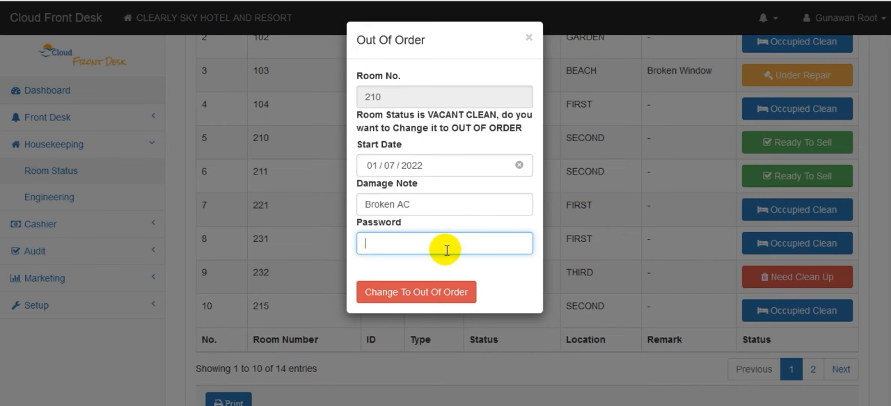
pyautogui.write('123')
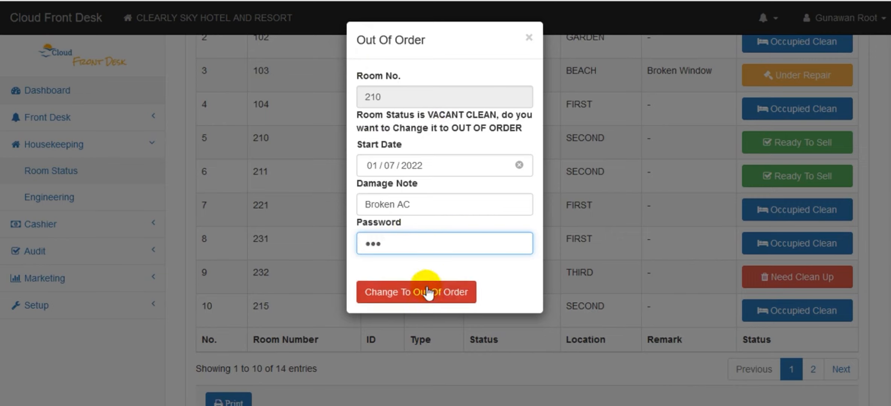
pyautogui.click(413, 301)
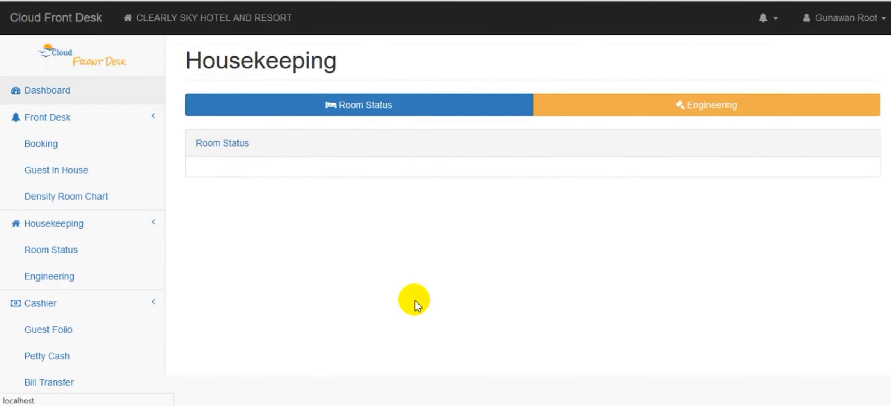
pyautogui.moveTo(889, 126); pyautogui.dragTo(890, 133)
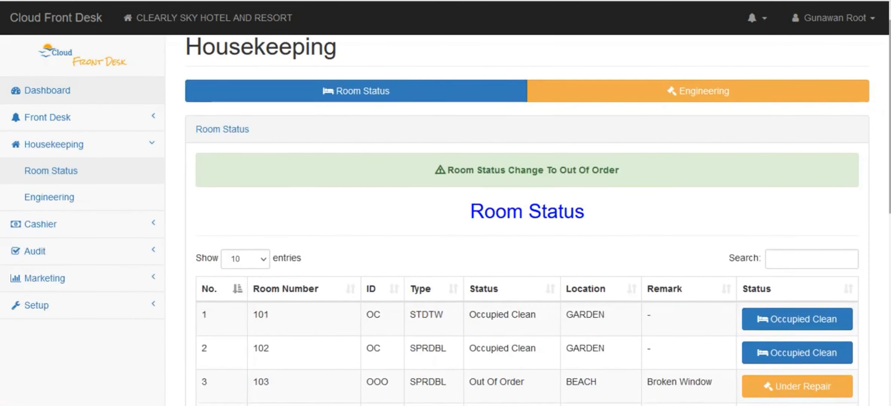
pyautogui.scroll(-8, 888, 74)
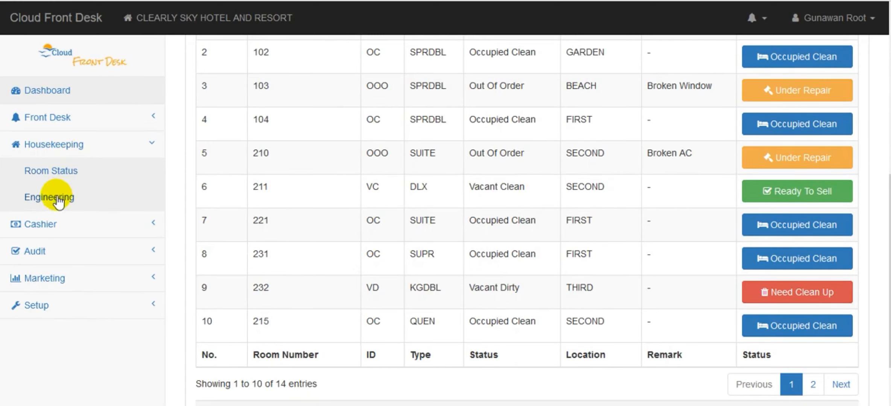
# Step: Open the Engineering out-of-order list, examine the repairs on progress, and compare them with the room status cycle diagram
pyautogui.click(58, 199)
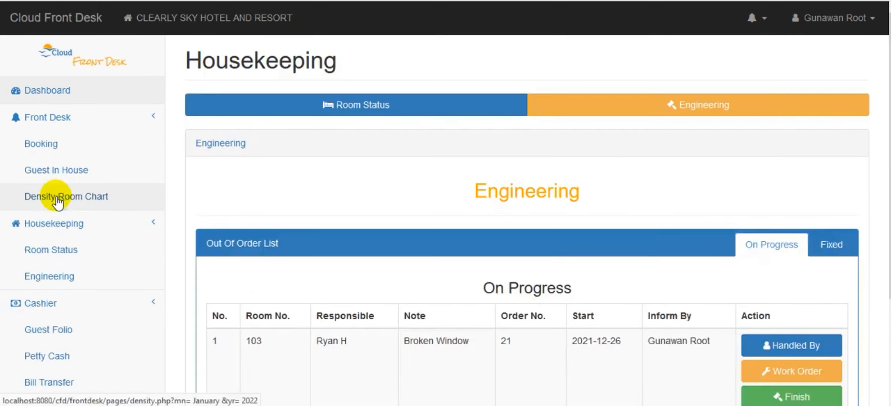
pyautogui.scroll(-4, 707, 263)
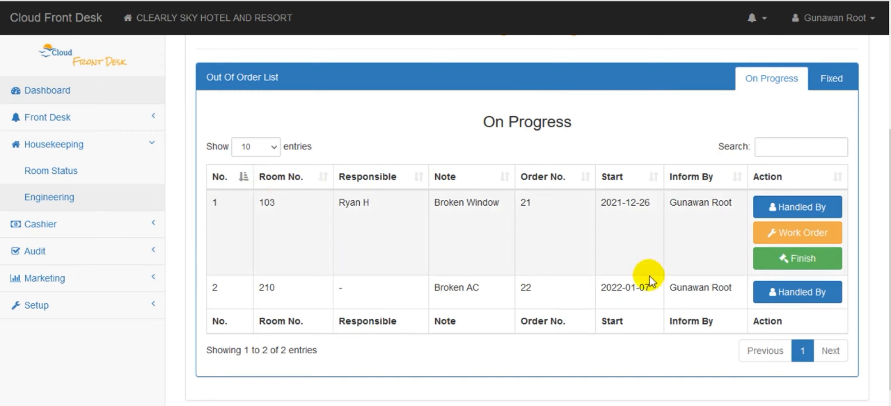
pyautogui.click(696, 361)
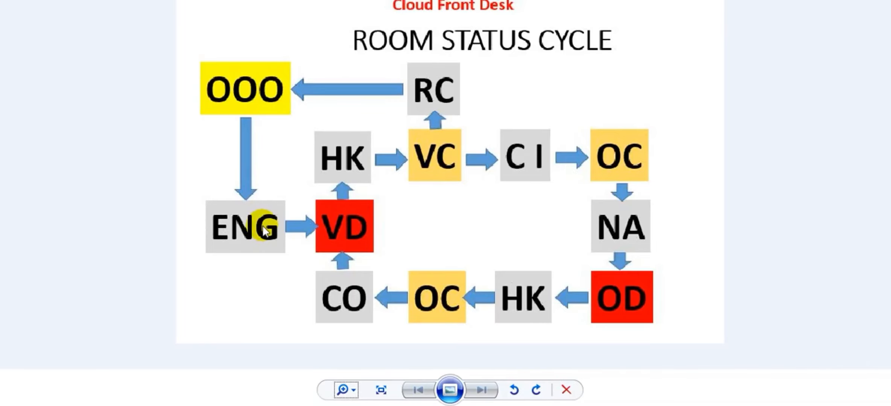